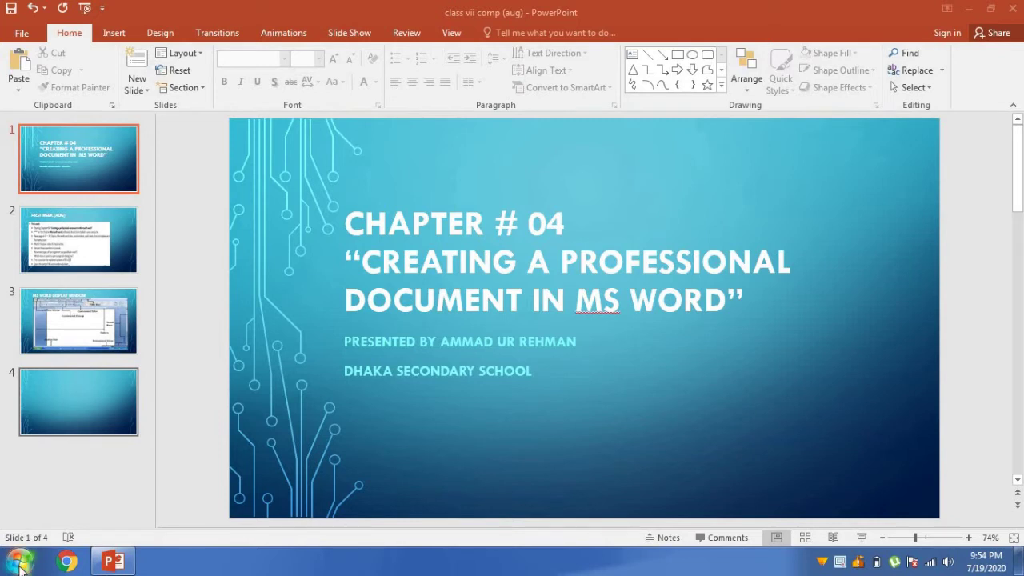
# - Open the Windows Start menu over the PowerPoint title slide
pyautogui.click(20, 564)
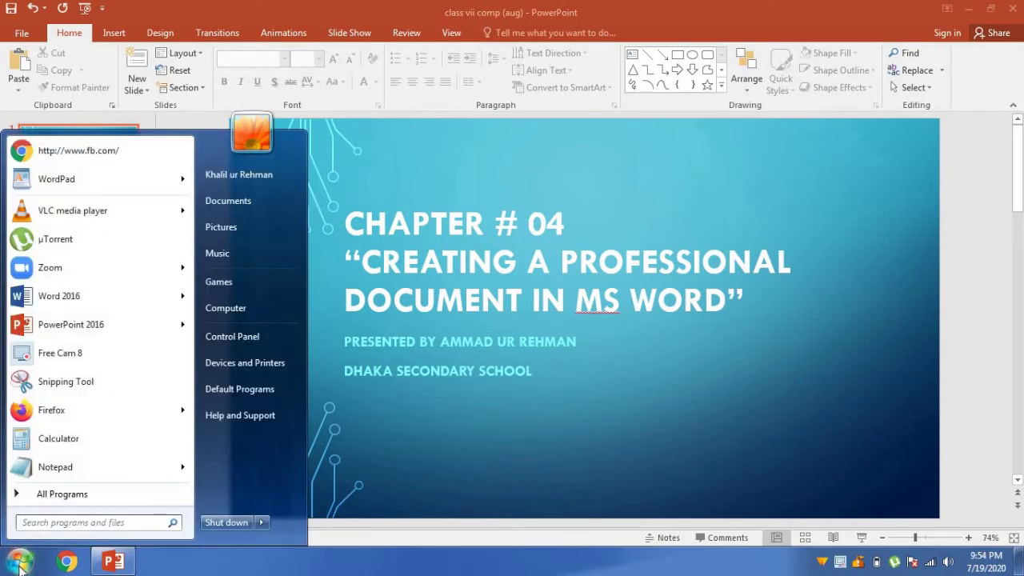
# - Launch Word 2016 from All Programs and create a blank Document1
pyautogui.click(68, 495)
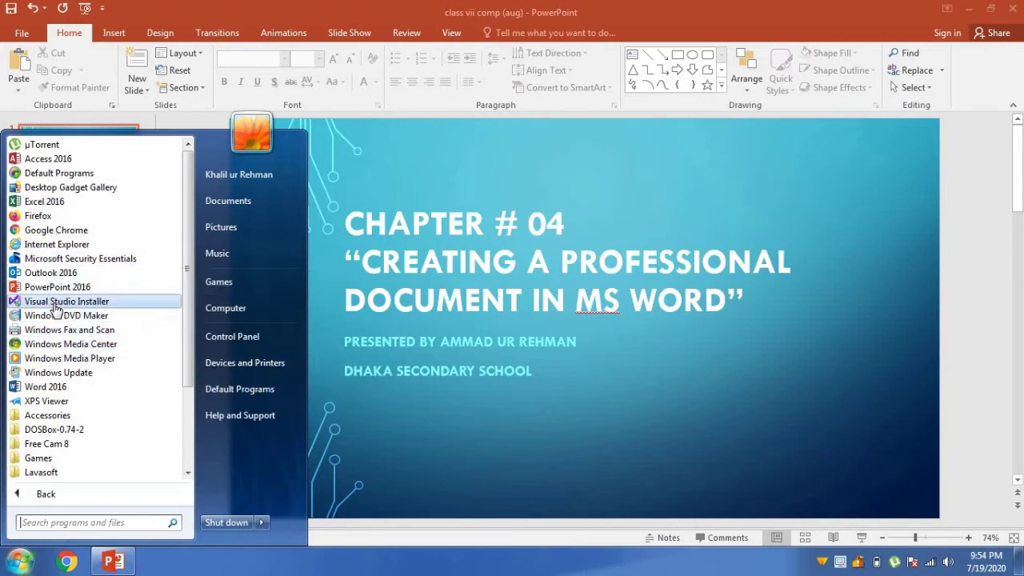
pyautogui.click(92, 388)
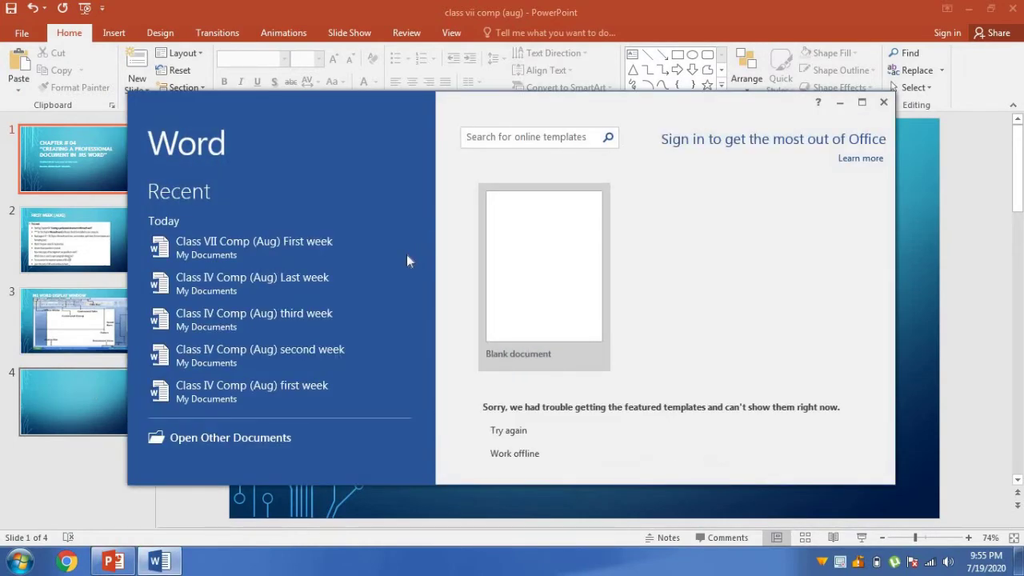
pyautogui.click(578, 254)
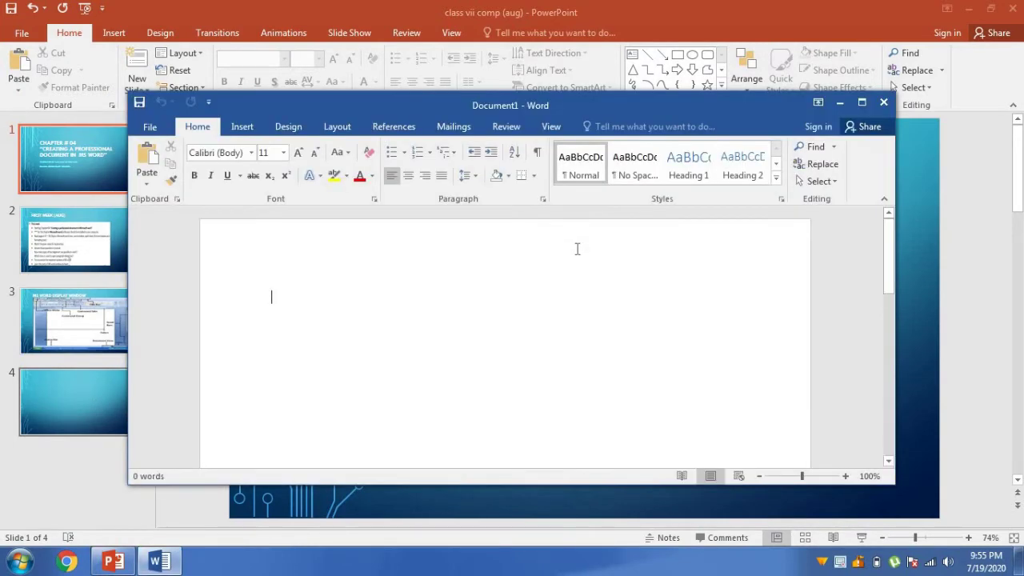
# - Maximize Word, paste the misspelled lorem ipsum paragraph, and start Spelling & Grammar
pyautogui.click(863, 99)
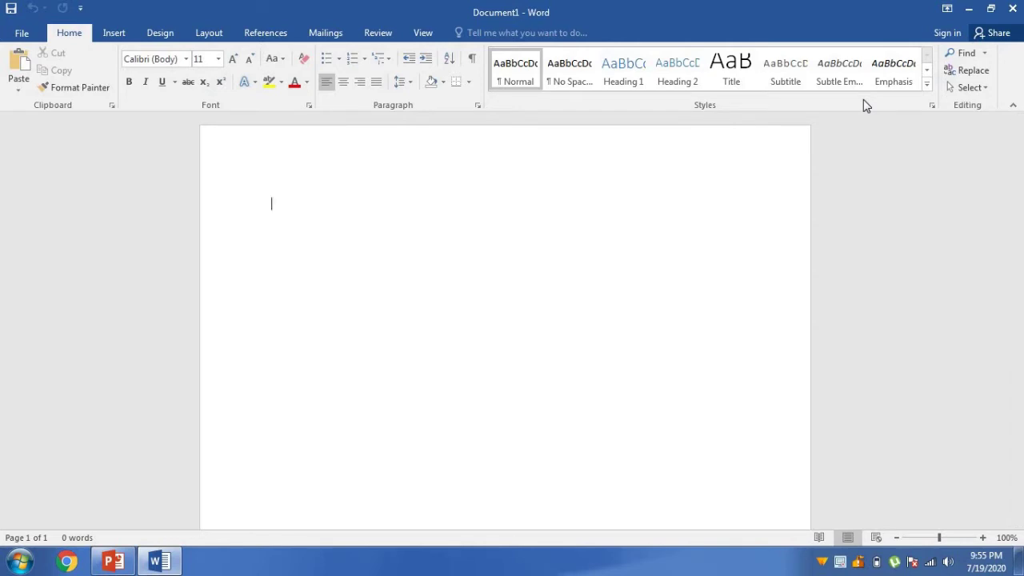
pyautogui.write("It is a loong established fact that a reader will be distracted by the readable contant of a pagge when looking at its layout. The poiint of using Lorem Ipsum is that it has a more-or-less normal distribution of letters, as oppposed to using 'Content here, content here', makking it look like readable English. Many deskktop publishing paackages and web page ediitors now use Lorem Ipsum as their default model text, and a search for 'lorem ipsum' will uncover many web sites still in their infancy. Various versions have evolved over the yeears, sometimes by accident, sometimes on purpose (injected humour and the like).")
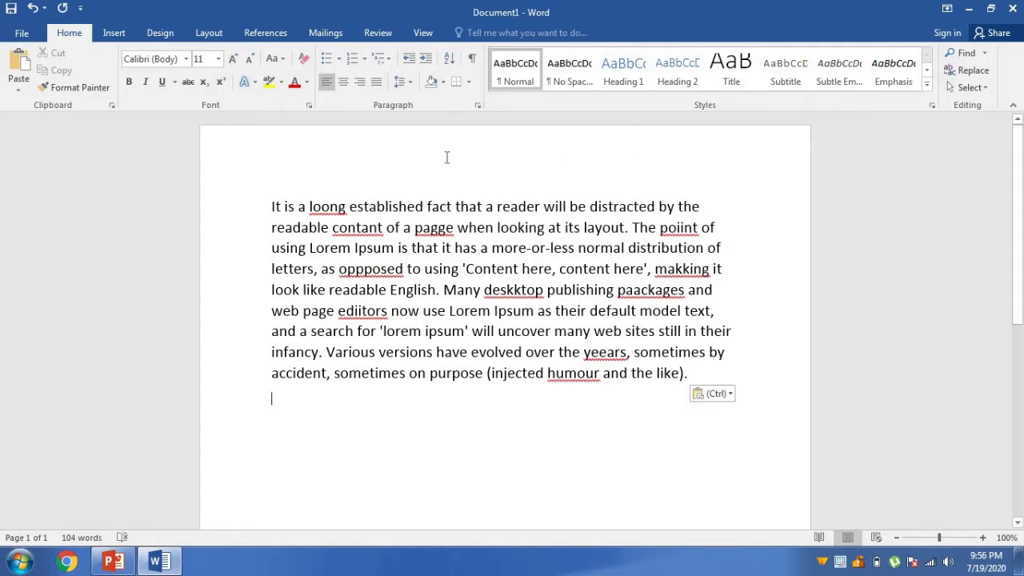
pyautogui.click(379, 35)
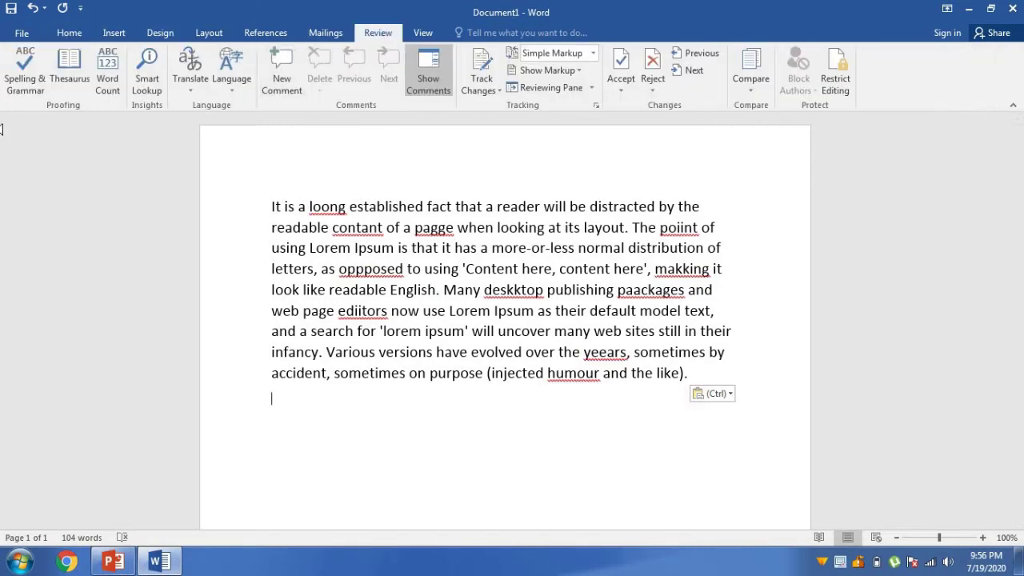
pyautogui.click(22, 80)
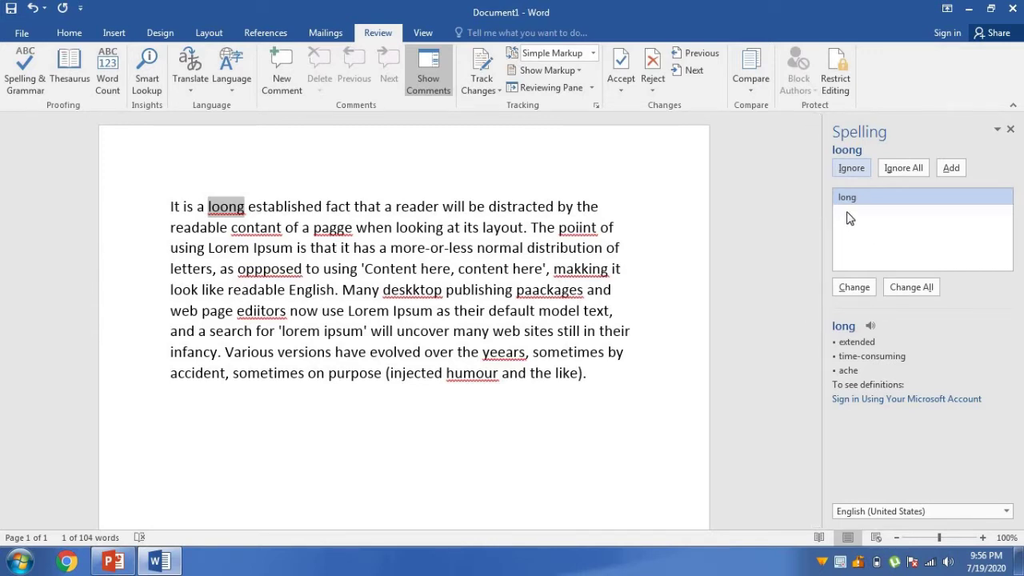
# - Correct 'loong' to 'long' and 'contant' to 'content', then move on to 'oppposed'
pyautogui.click(855, 287)
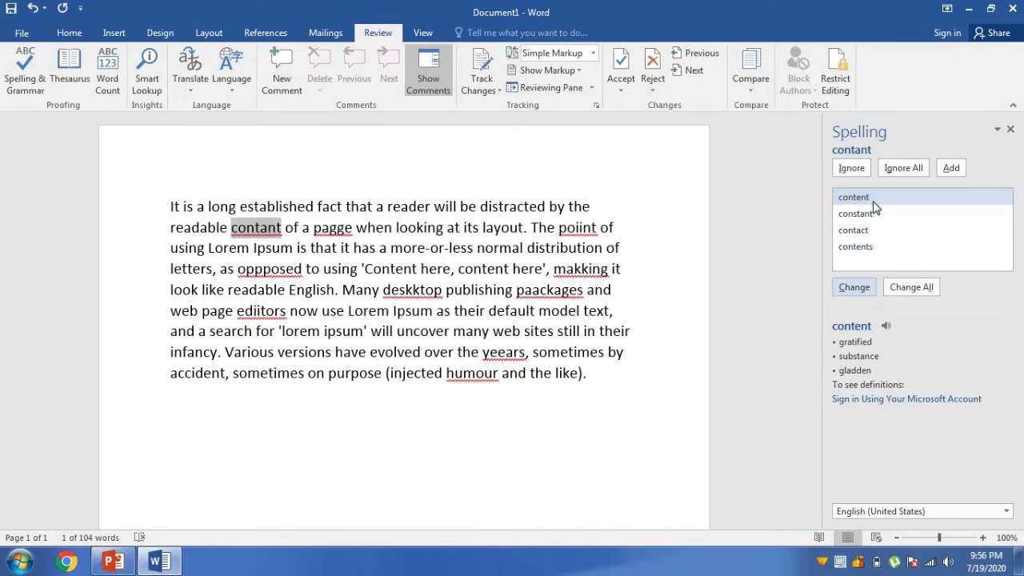
pyautogui.click(868, 292)
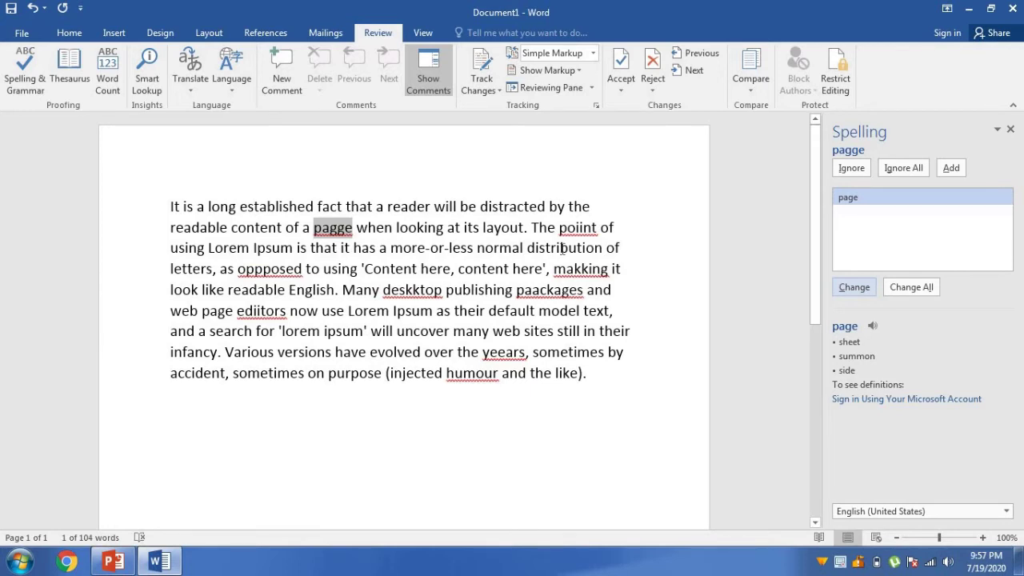
pyautogui.click(254, 269)
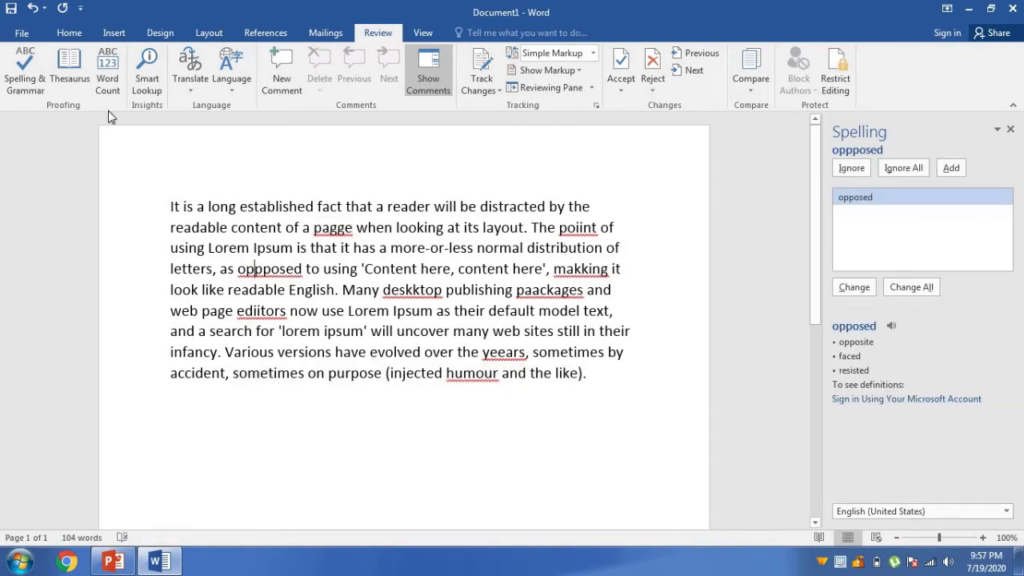
pyautogui.click(68, 33)
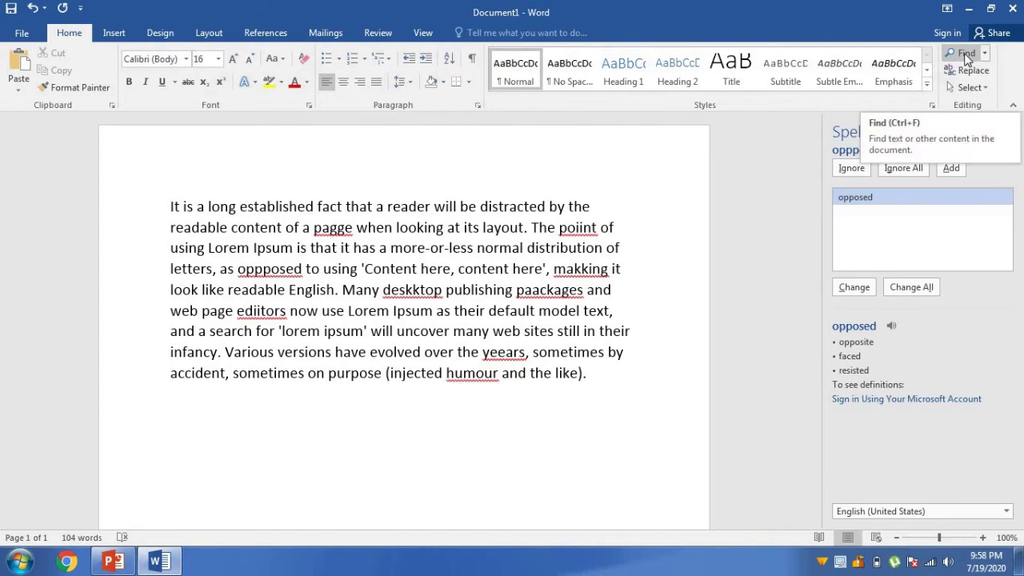
# - Search for 'readable' in the Navigation pane and bring up the Replace dialog
pyautogui.click(964, 54)
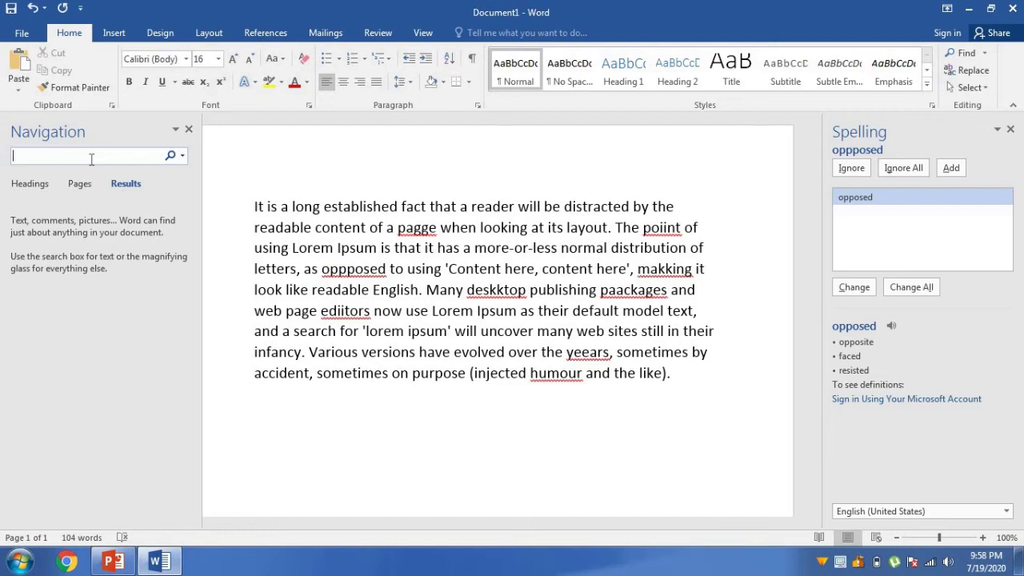
pyautogui.write('r')
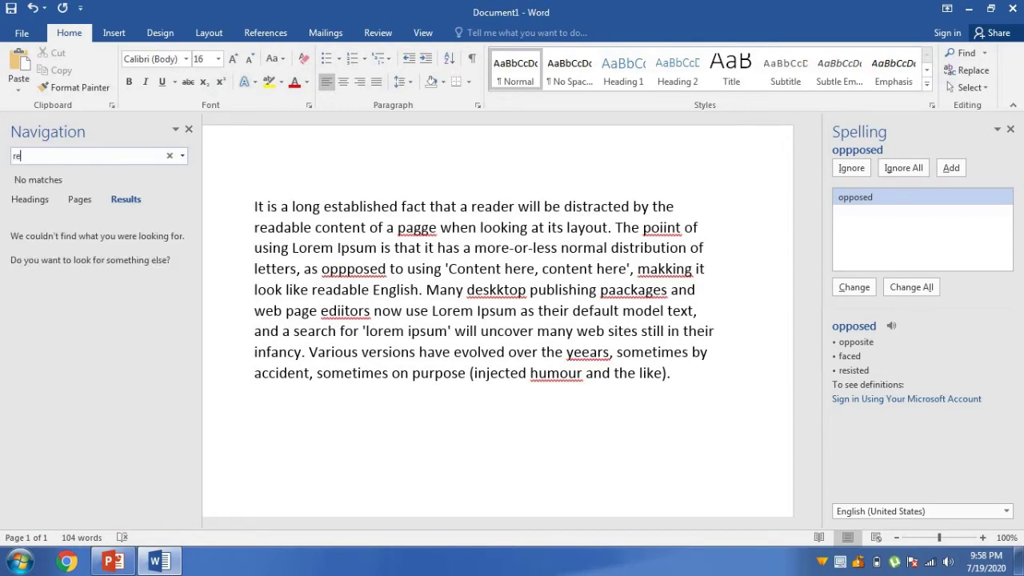
pyautogui.write('e')
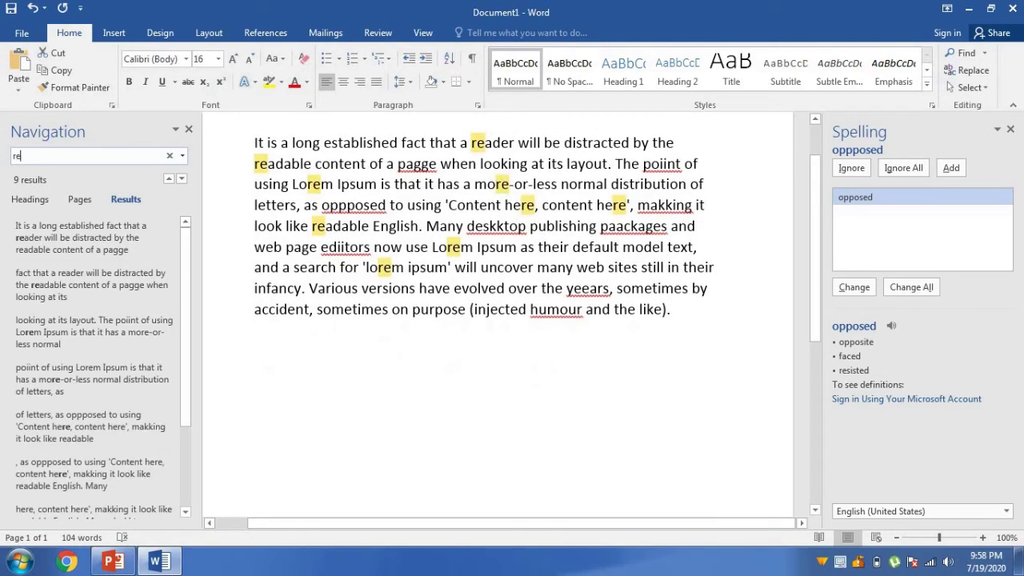
pyautogui.write('ad')
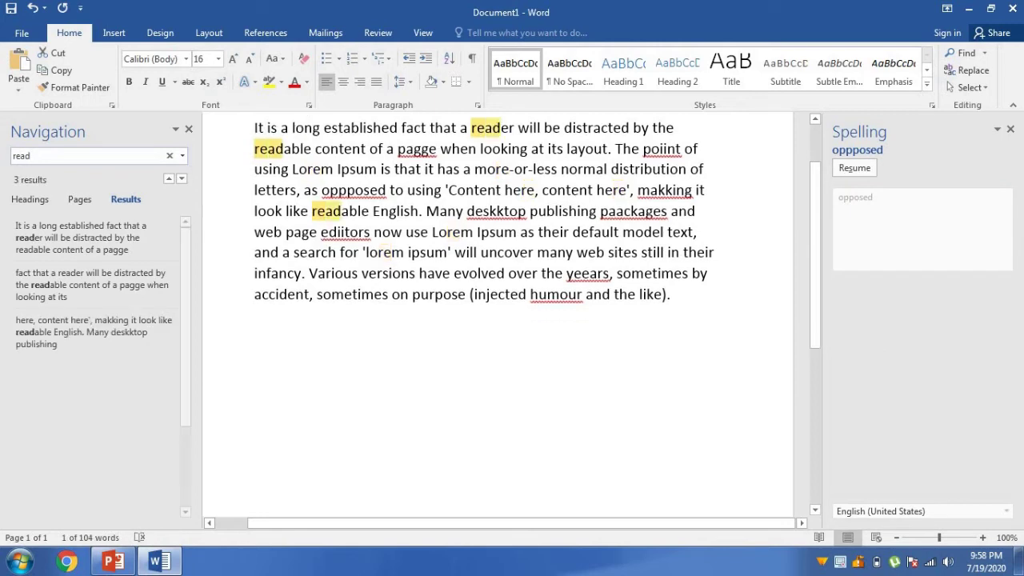
pyautogui.write('able')
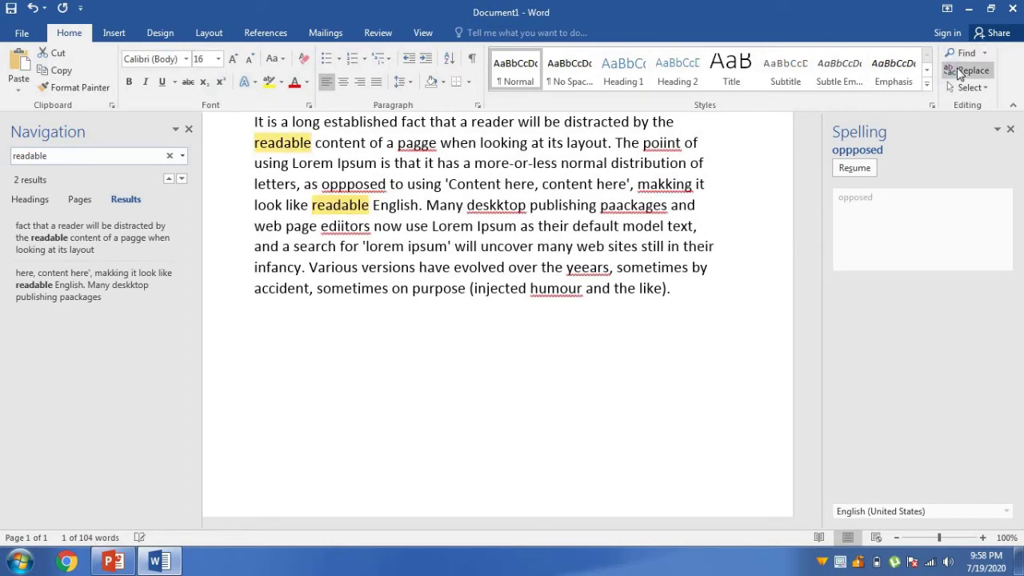
pyautogui.click(959, 72)
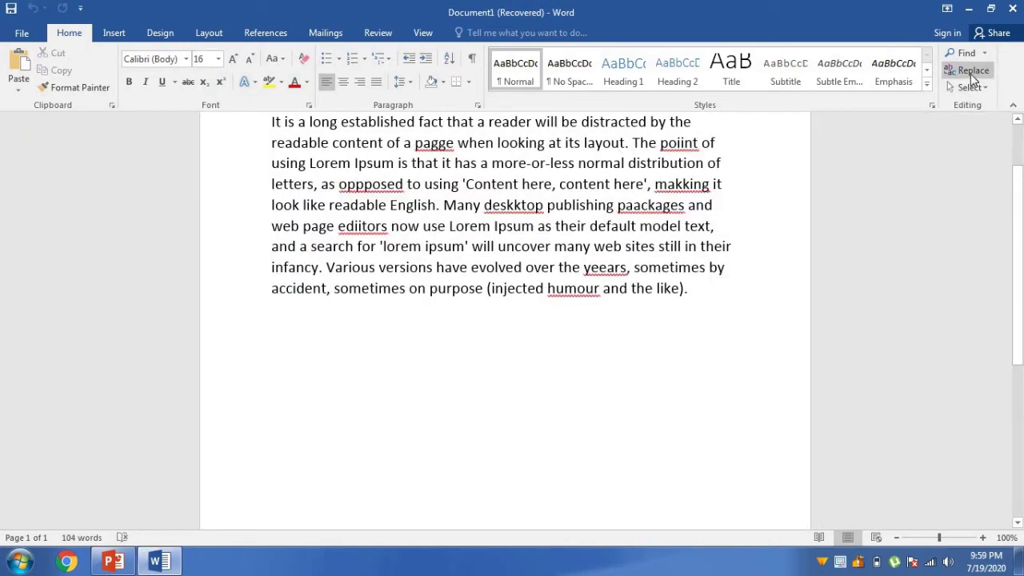
pyautogui.click(972, 72)
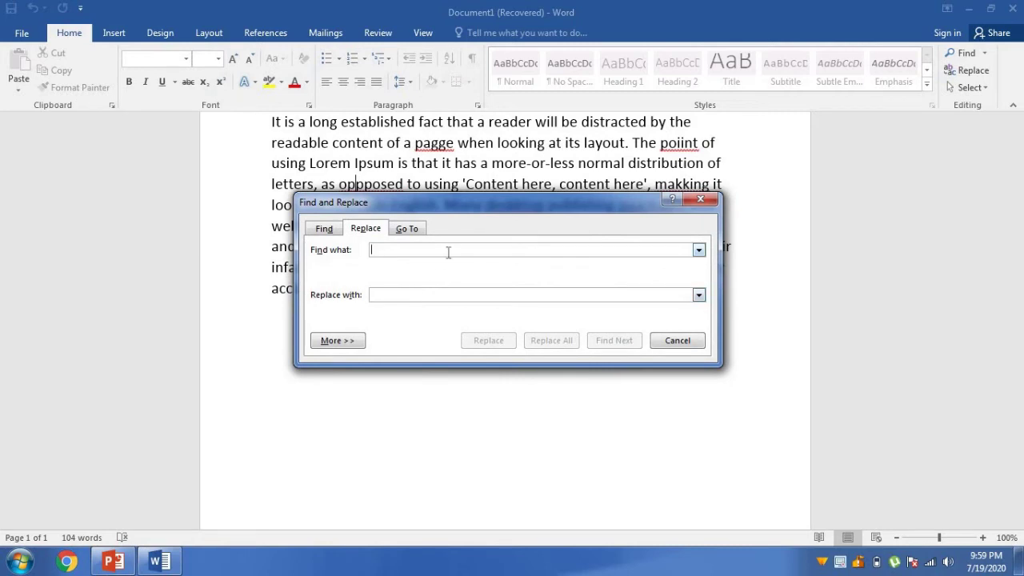
# - Replace all occurrences of 'readable' with 'understandable' and close the dialog
pyautogui.write('read')
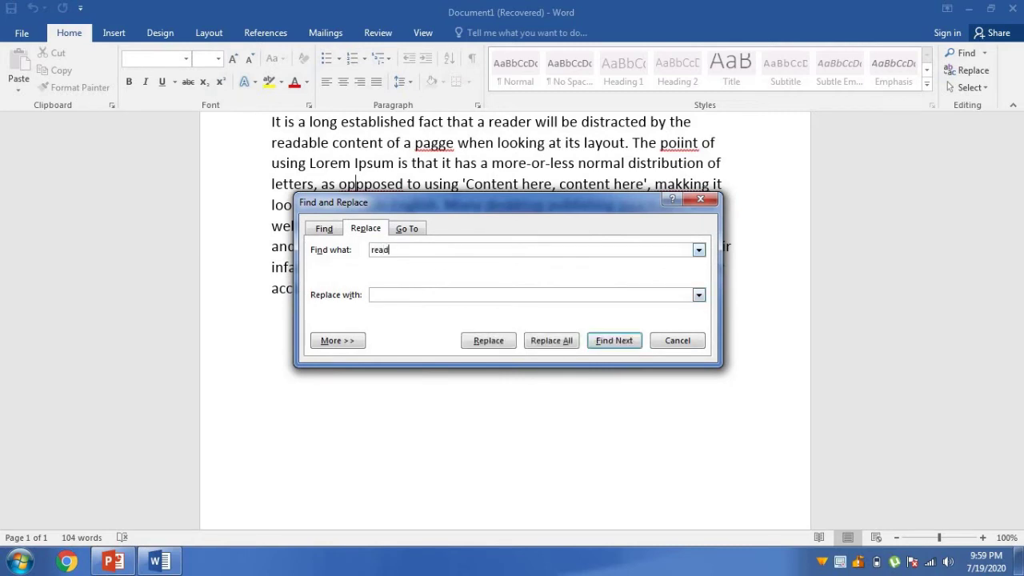
pyautogui.write('able')
pyautogui.click(471, 295)
pyautogui.click(64, 564)
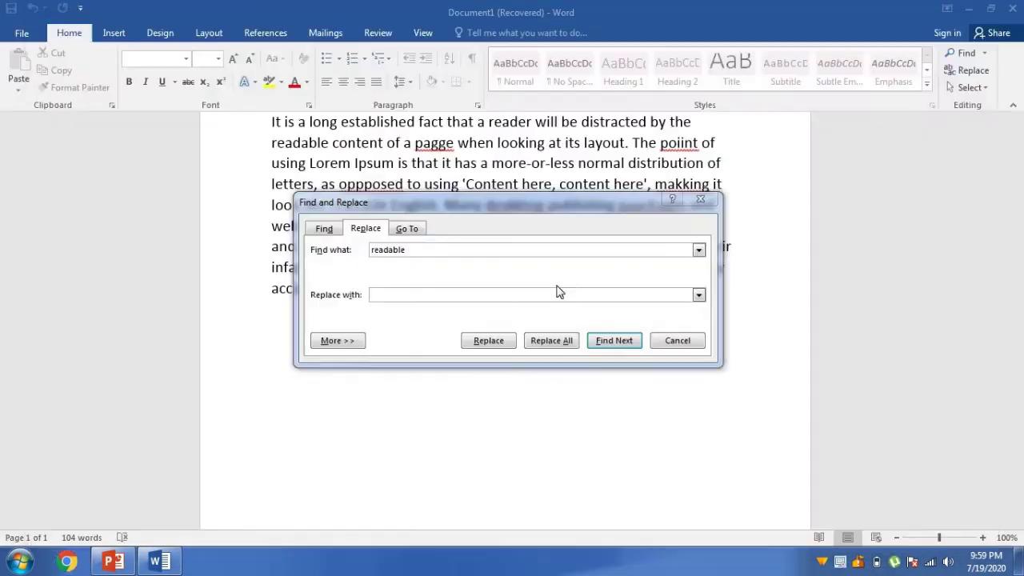
pyautogui.click(555, 292)
pyautogui.write('understa')
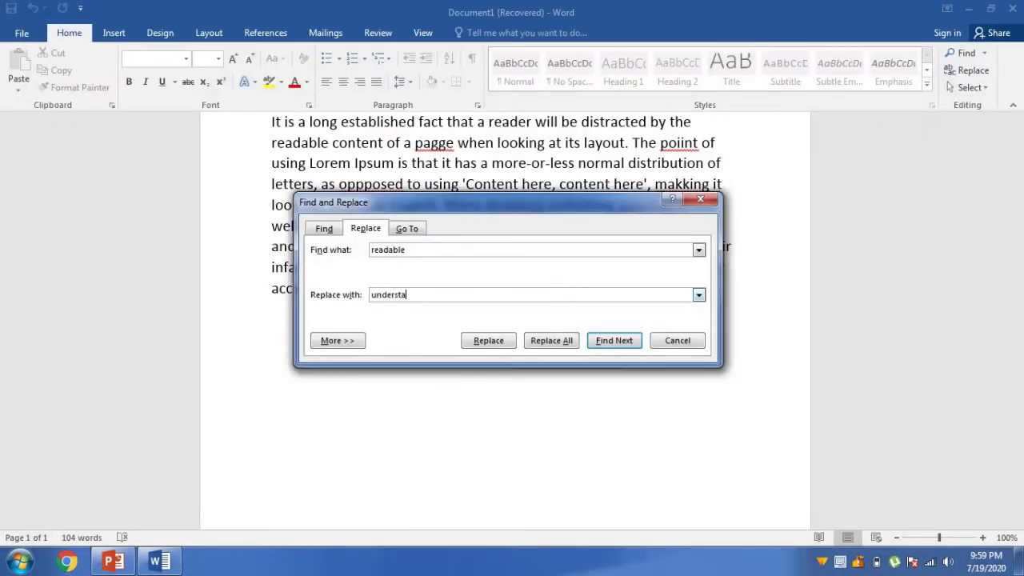
pyautogui.write('nable')
pyautogui.press('Left')
pyautogui.press('Left')
pyautogui.press('Left')
pyautogui.press('Left')
pyautogui.write('d')
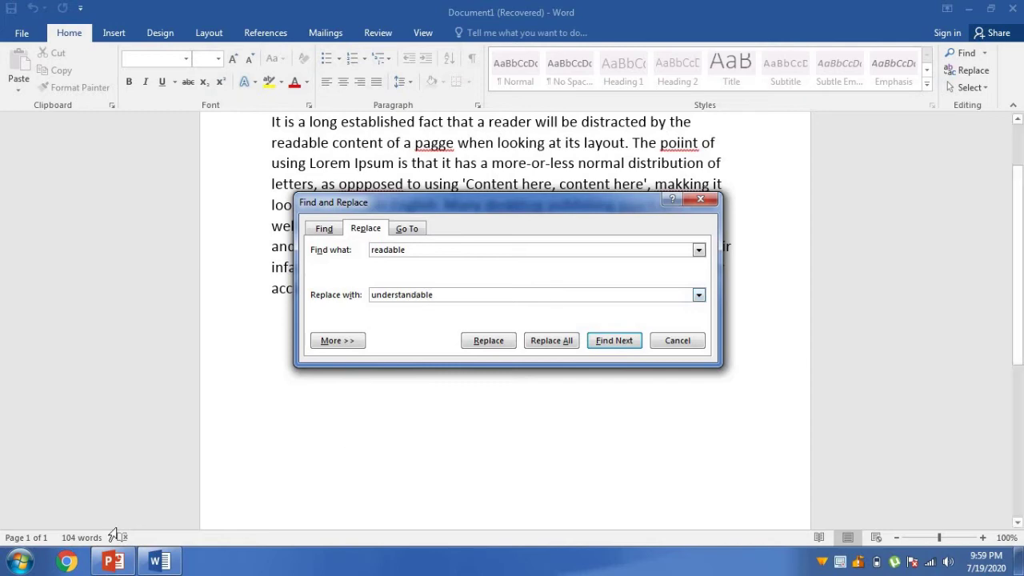
pyautogui.click(75, 563)
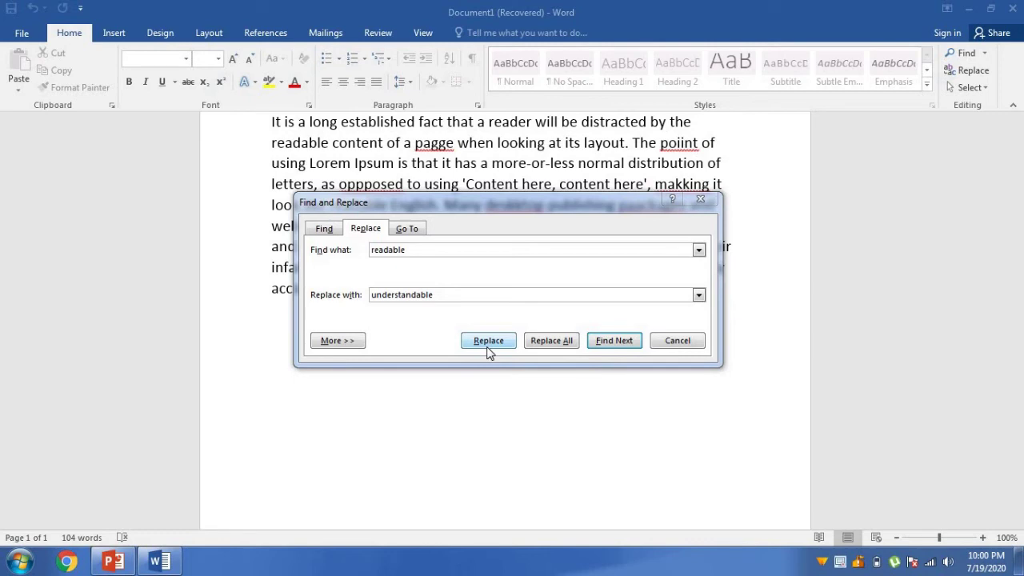
pyautogui.click(557, 342)
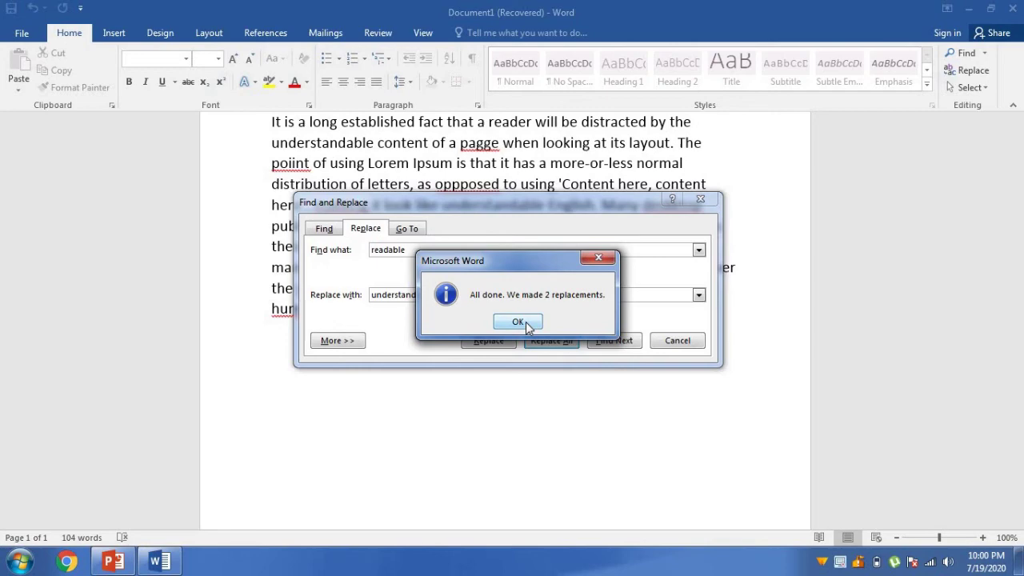
pyautogui.click(526, 323)
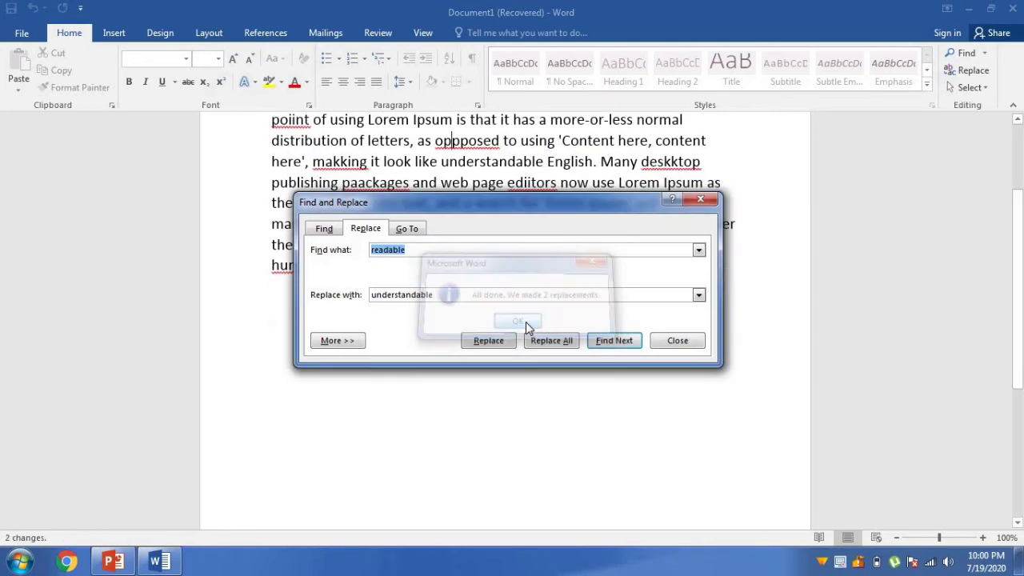
pyautogui.click(677, 341)
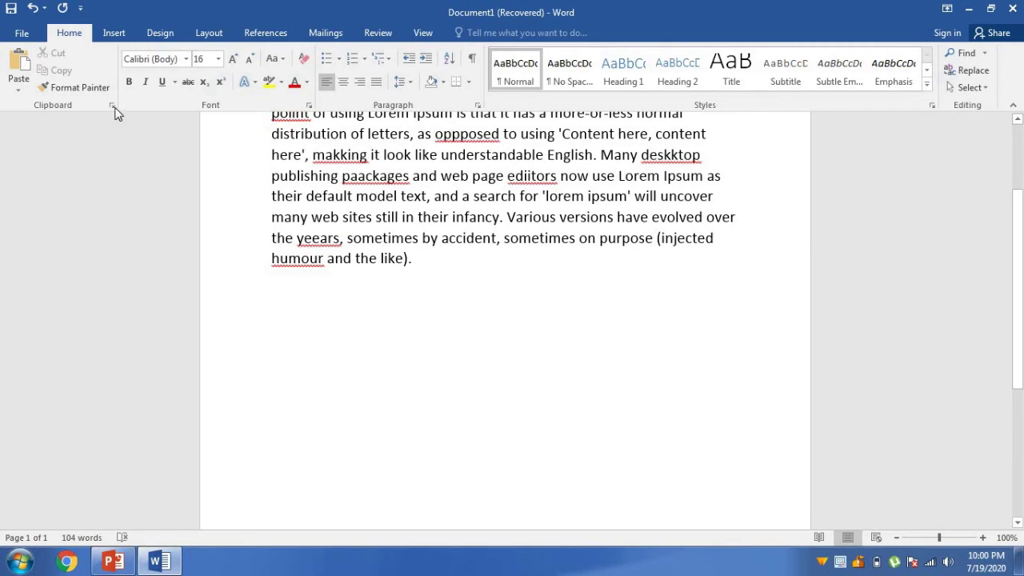
pyautogui.click(373, 237)
pyautogui.press('Up')
pyautogui.press('Up')
pyautogui.press('Up')
pyautogui.press('Up')
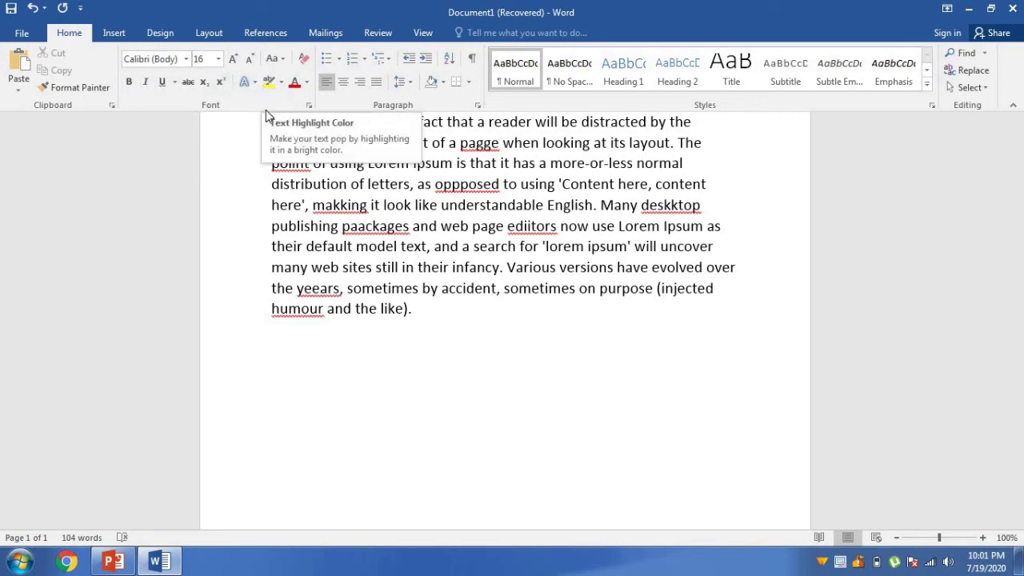
pyautogui.press('Left')
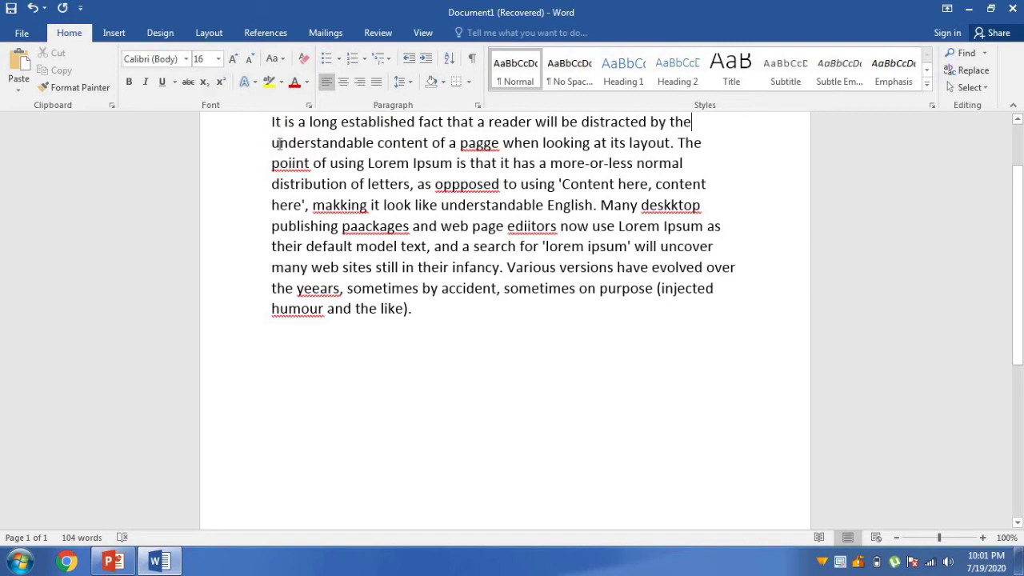
pyautogui.click(271, 124)
pyautogui.scroll(1, 271, 124)
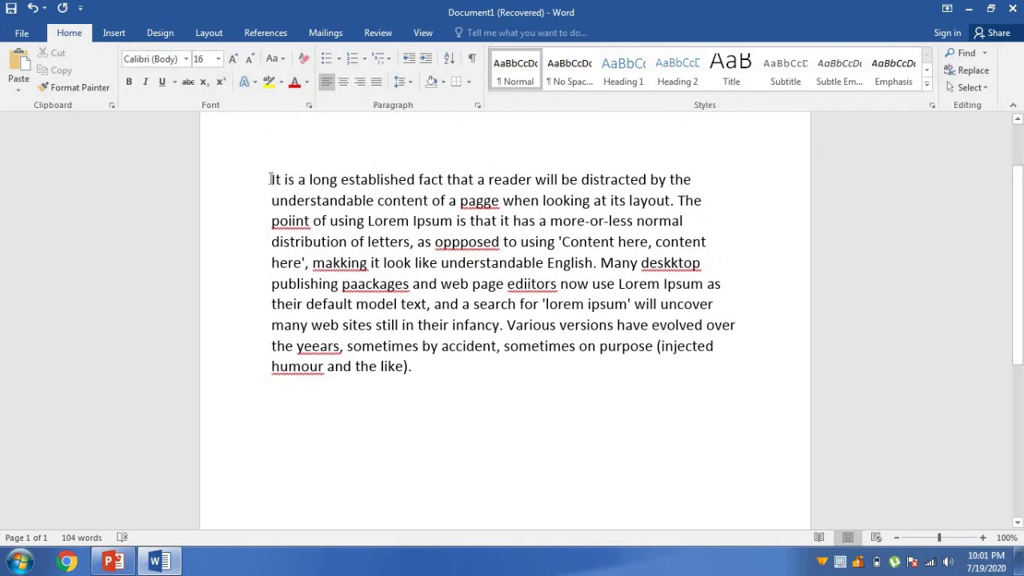
# - Apply Arial, bold and blue font colour to 'It is a long established fact that'
pyautogui.moveTo(270, 179); pyautogui.dragTo(473, 182)
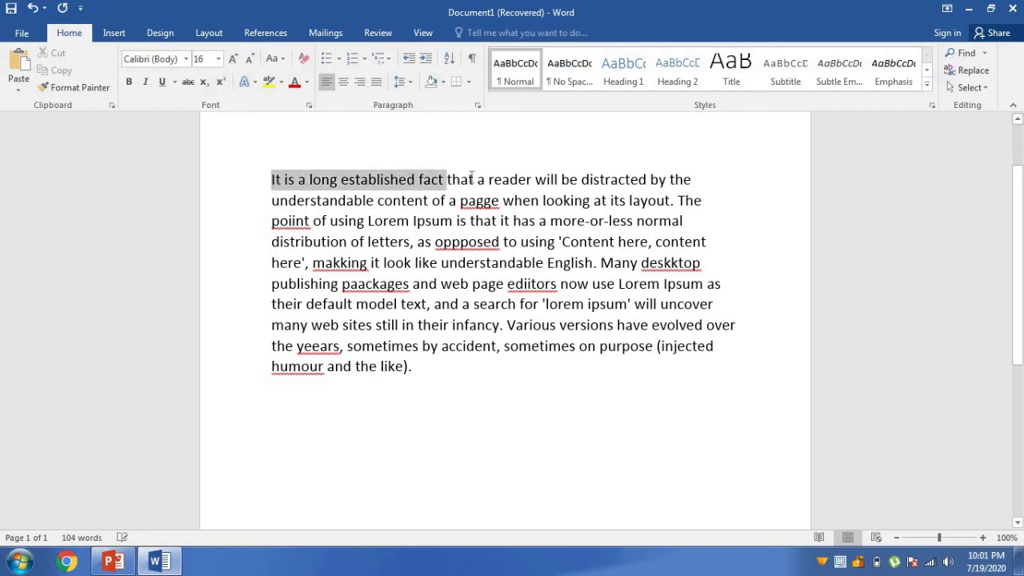
pyautogui.click(186, 60)
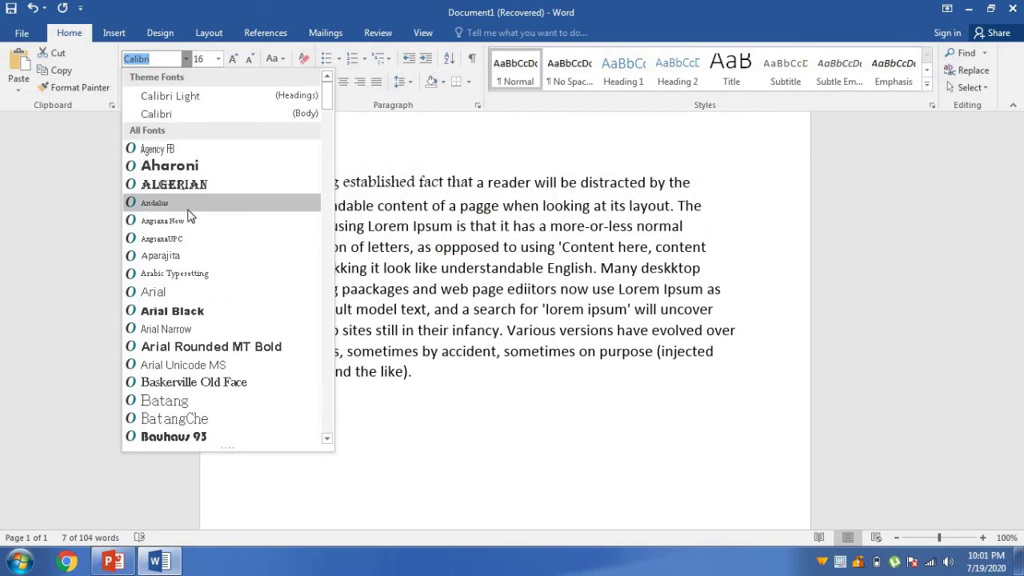
pyautogui.click(200, 294)
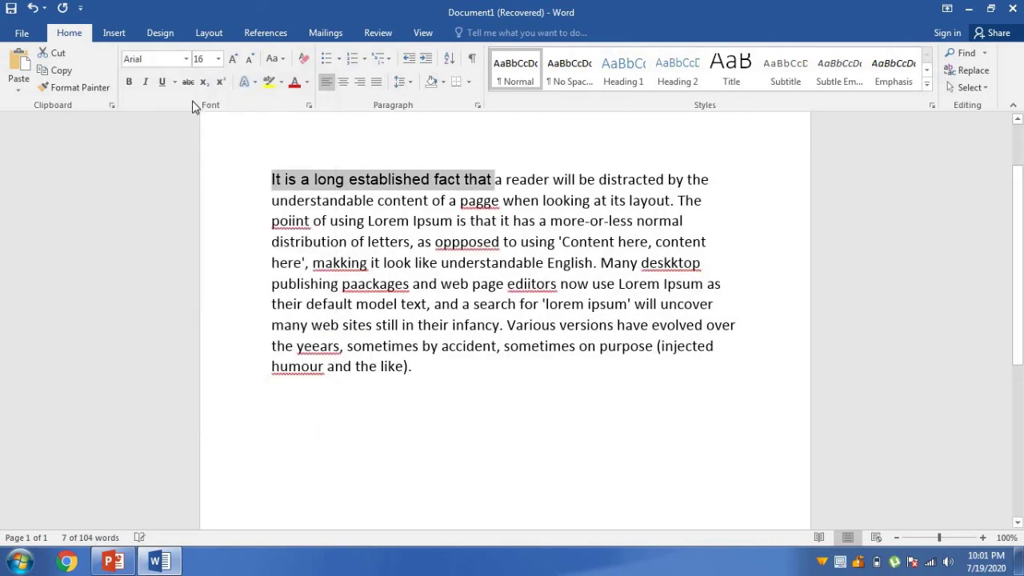
pyautogui.click(219, 61)
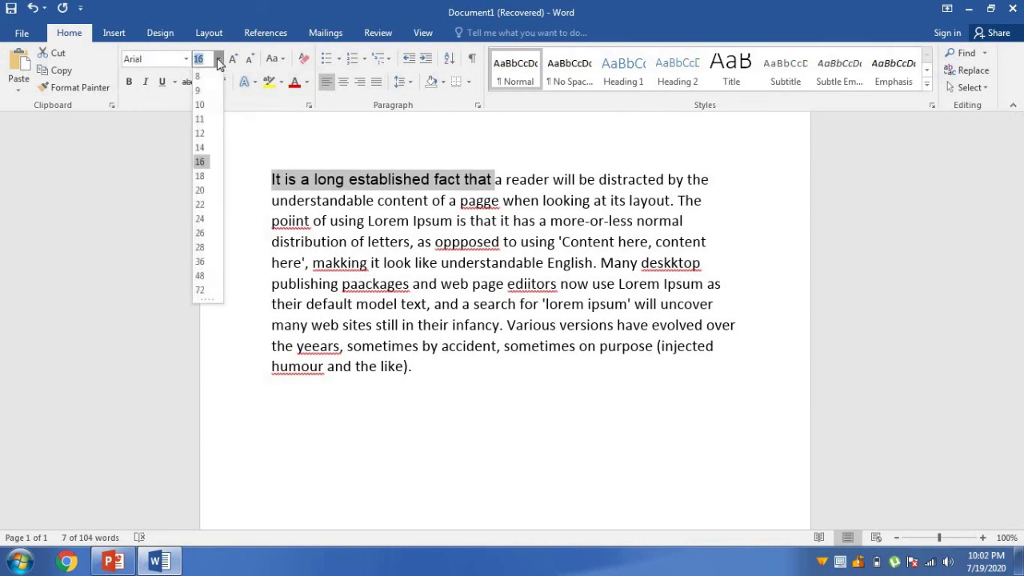
pyautogui.click(129, 84)
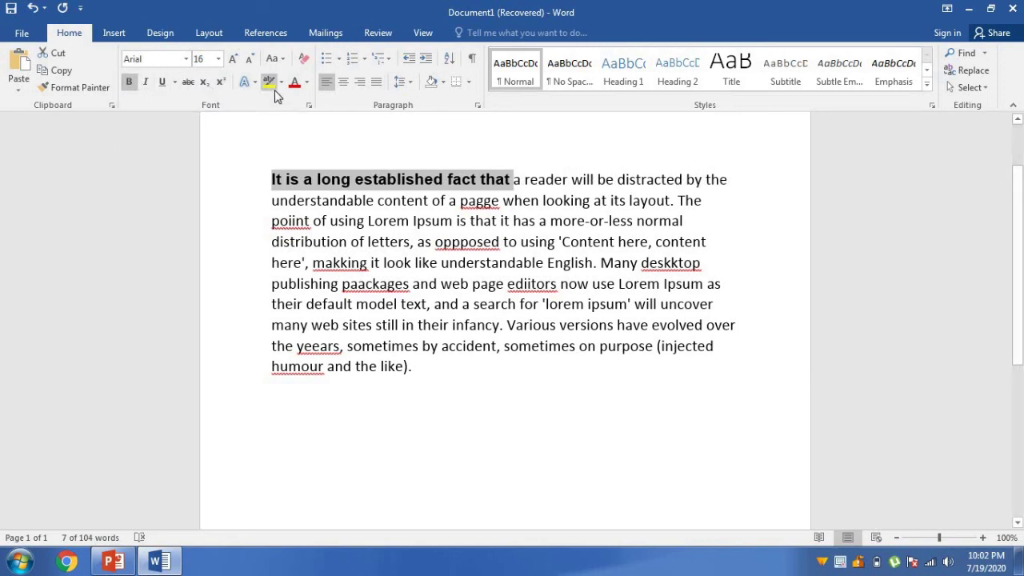
pyautogui.click(305, 86)
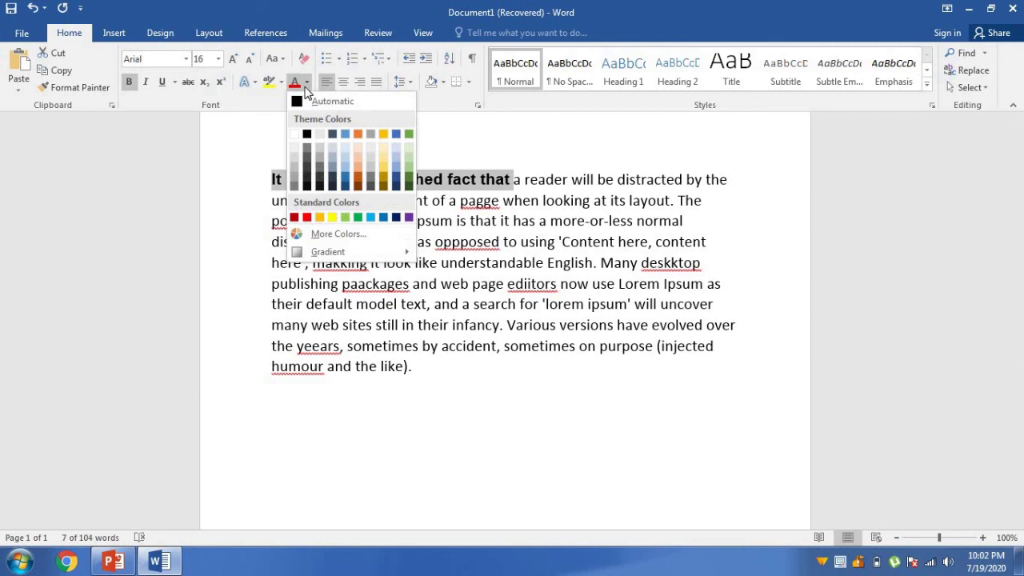
pyautogui.click(346, 137)
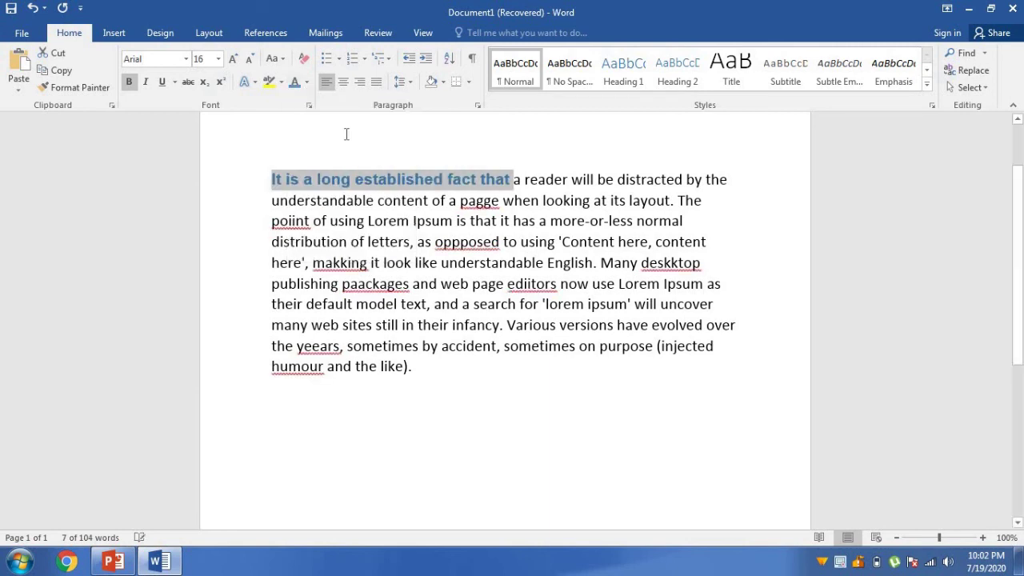
pyautogui.click(356, 188)
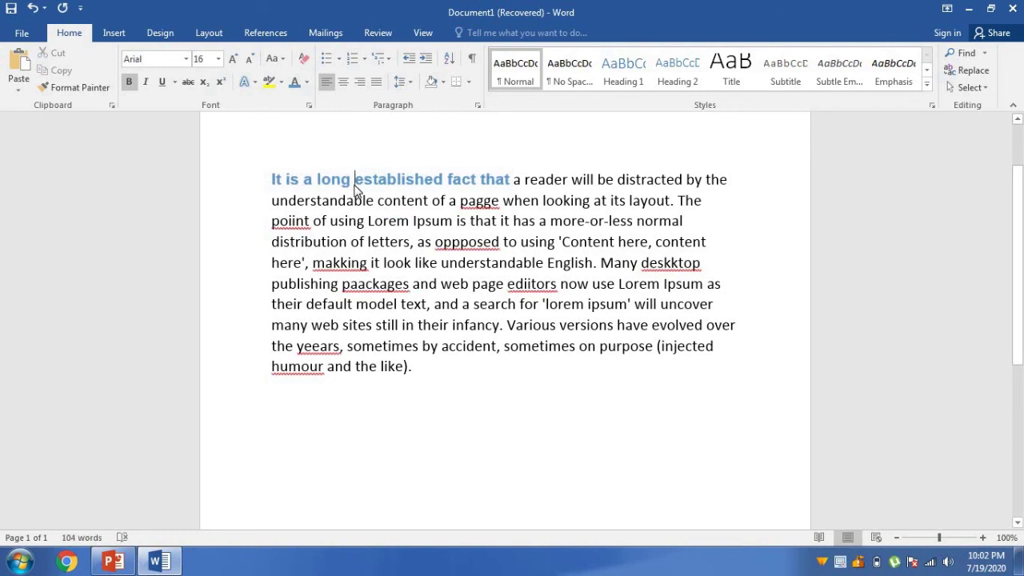